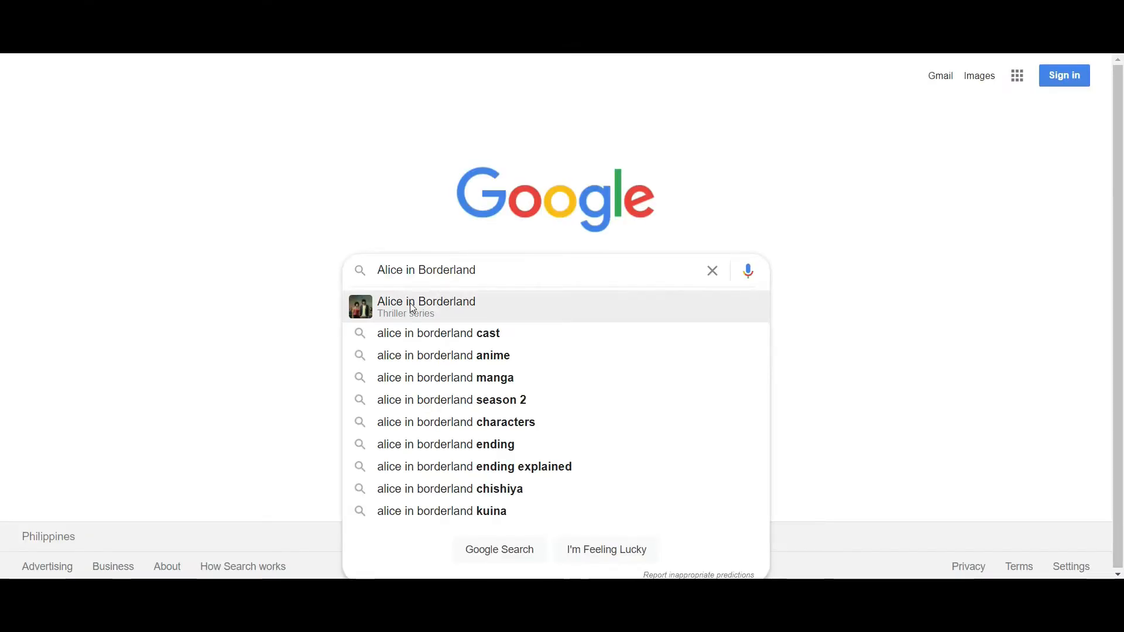
# Run the Alice in Borderland search and expand a People also ask answer
pyautogui.click(410, 303)
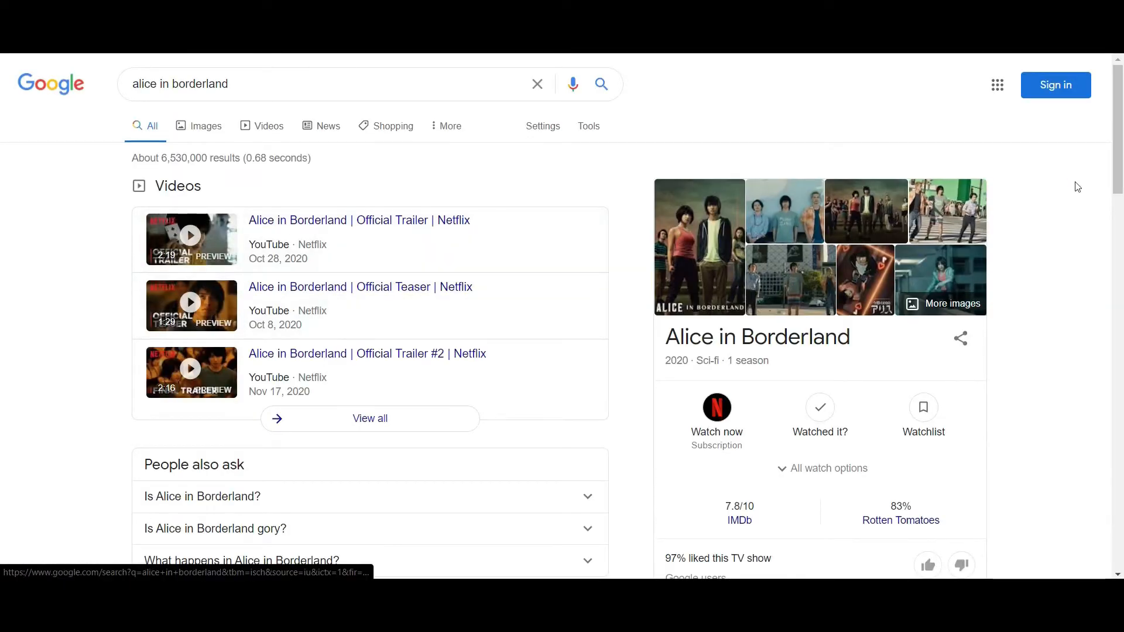
pyautogui.scroll(-3, 1, 145)
pyautogui.scroll(-3, 2, 176)
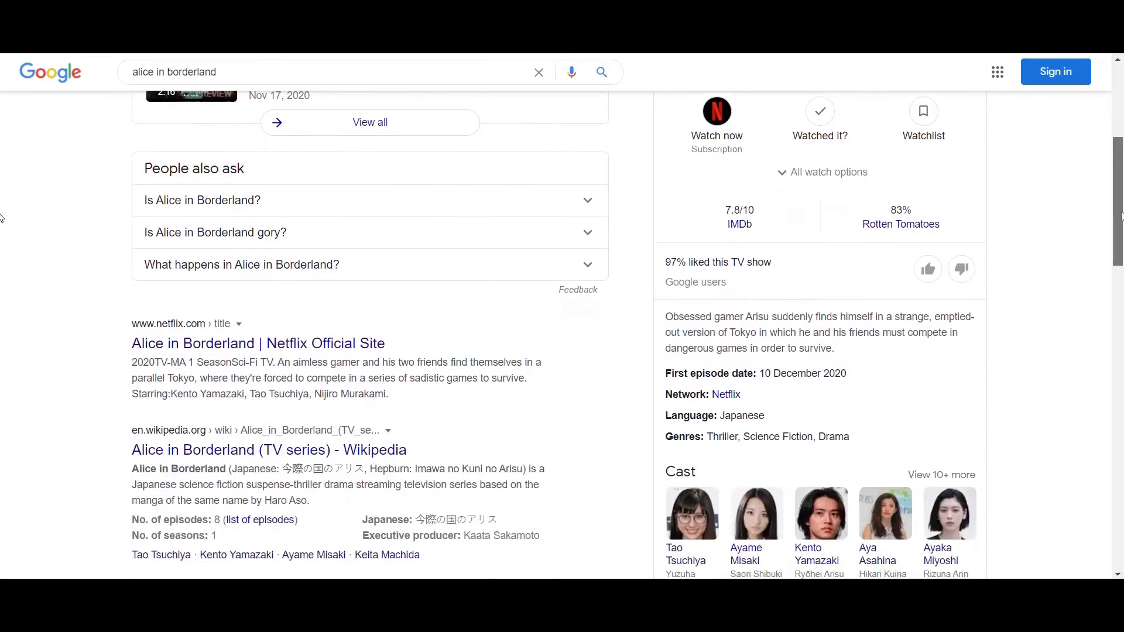
pyautogui.scroll(-1, 2, 227)
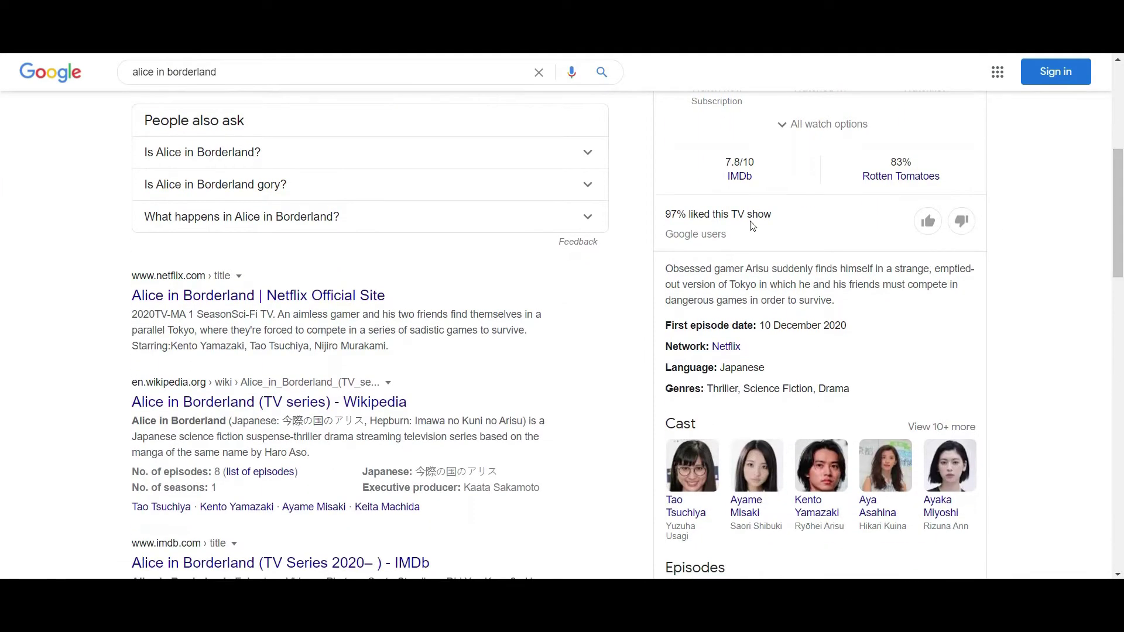
pyautogui.click(587, 168)
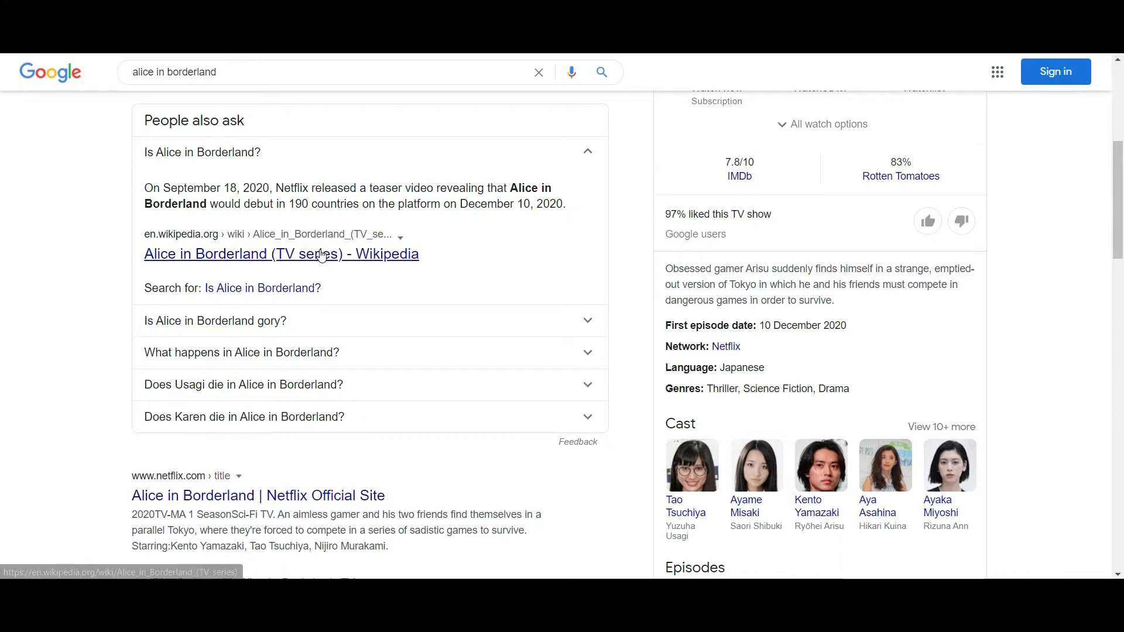
# View the Alice in Borderland Wikipedia article and select its opening summary paragraph
pyautogui.click(321, 256)
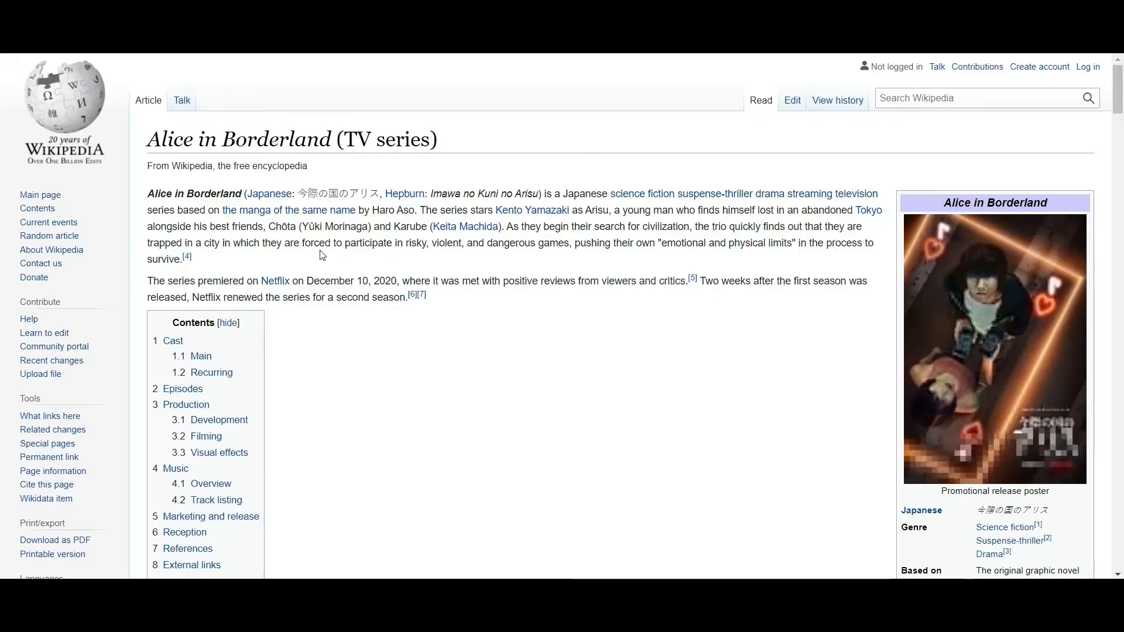
pyautogui.moveTo(148, 194); pyautogui.dragTo(421, 215)
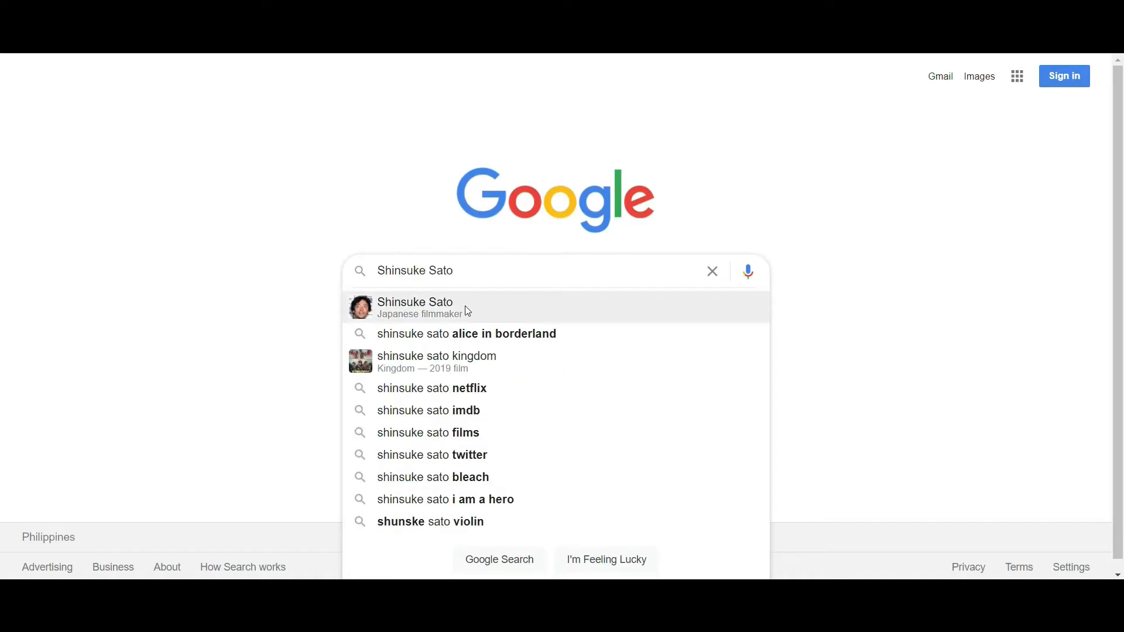
# Search for filmmaker Shinsuke Sato and expand the full list of his movies
pyautogui.click(465, 307)
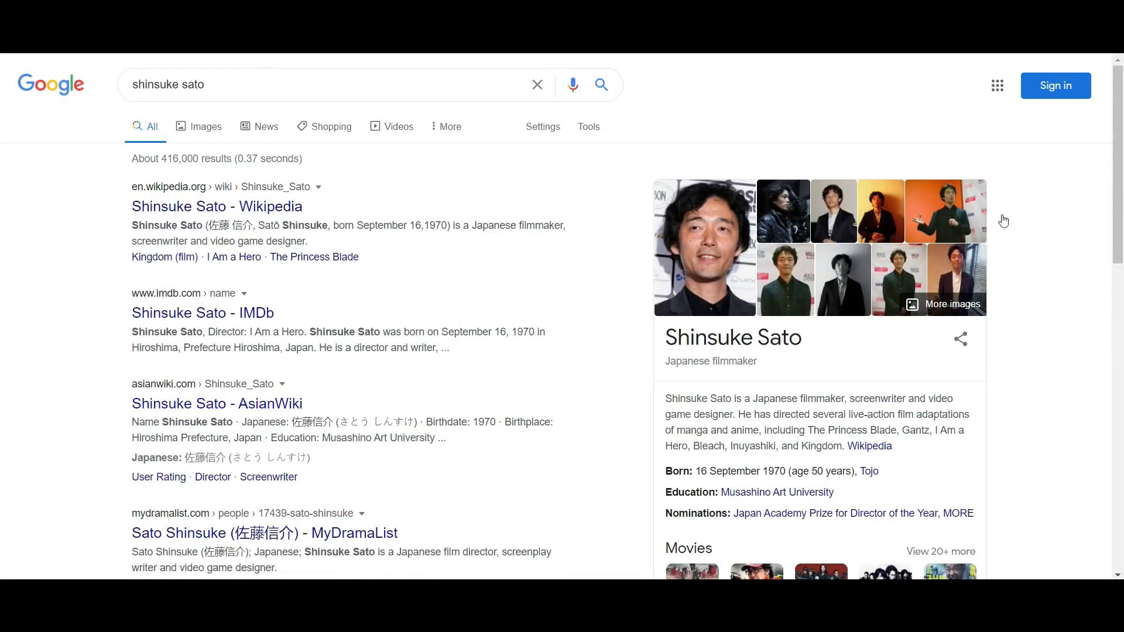
pyautogui.moveTo(1121, 145); pyautogui.dragTo(1121, 320)
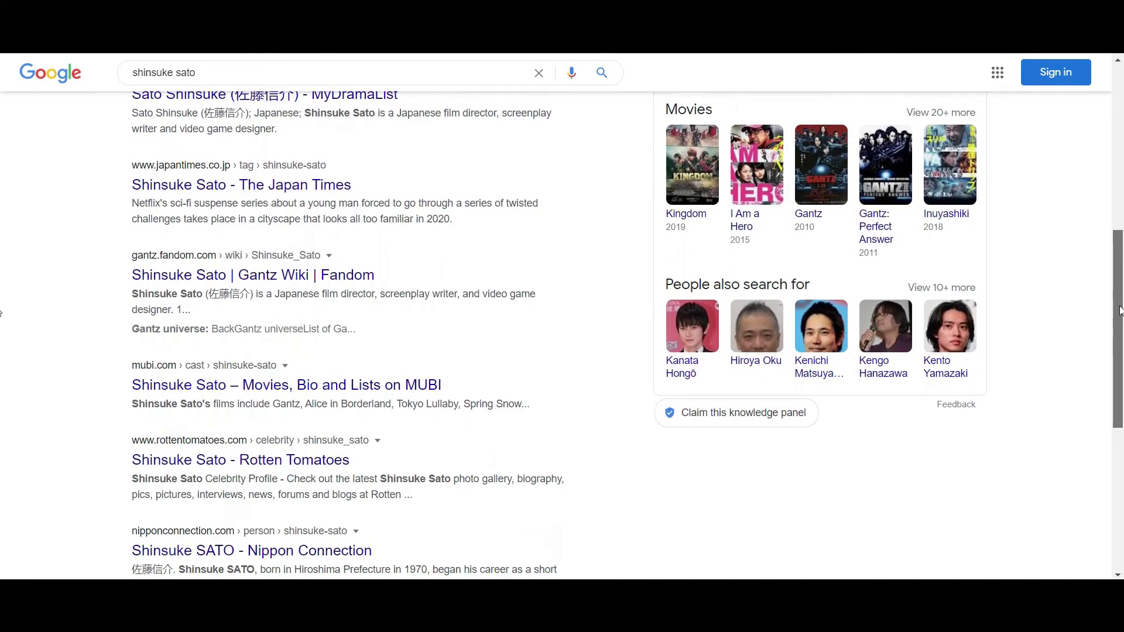
pyautogui.click(943, 112)
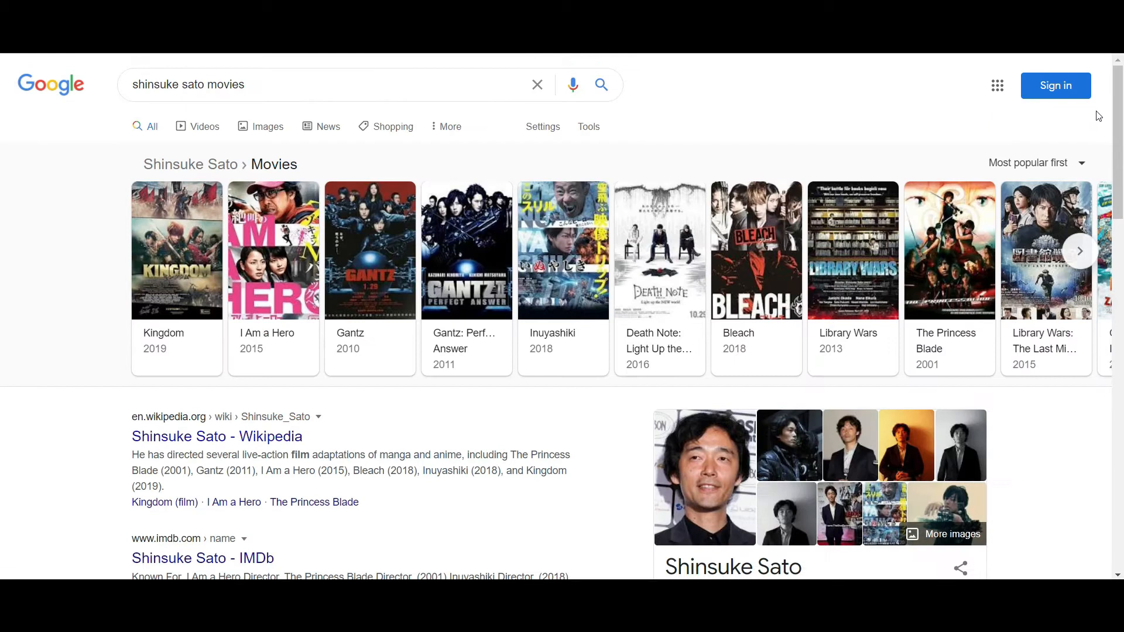
pyautogui.moveTo(1121, 97); pyautogui.dragTo(1122, 119)
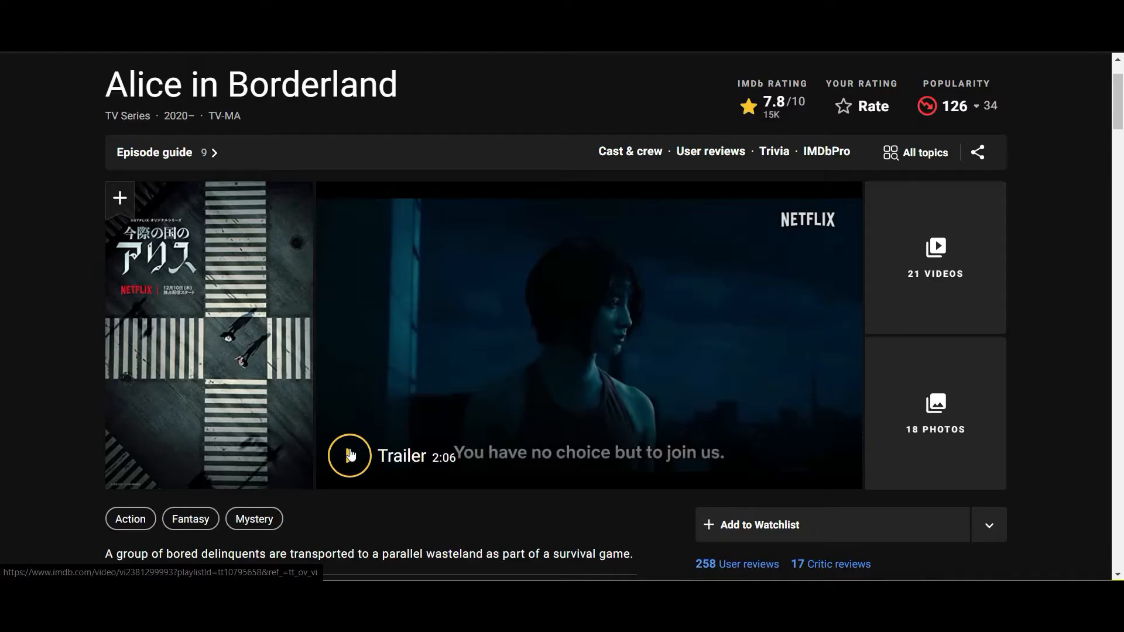
# Play the Alice in Borderland trailer on IMDb and expand and select its full description
pyautogui.click(350, 455)
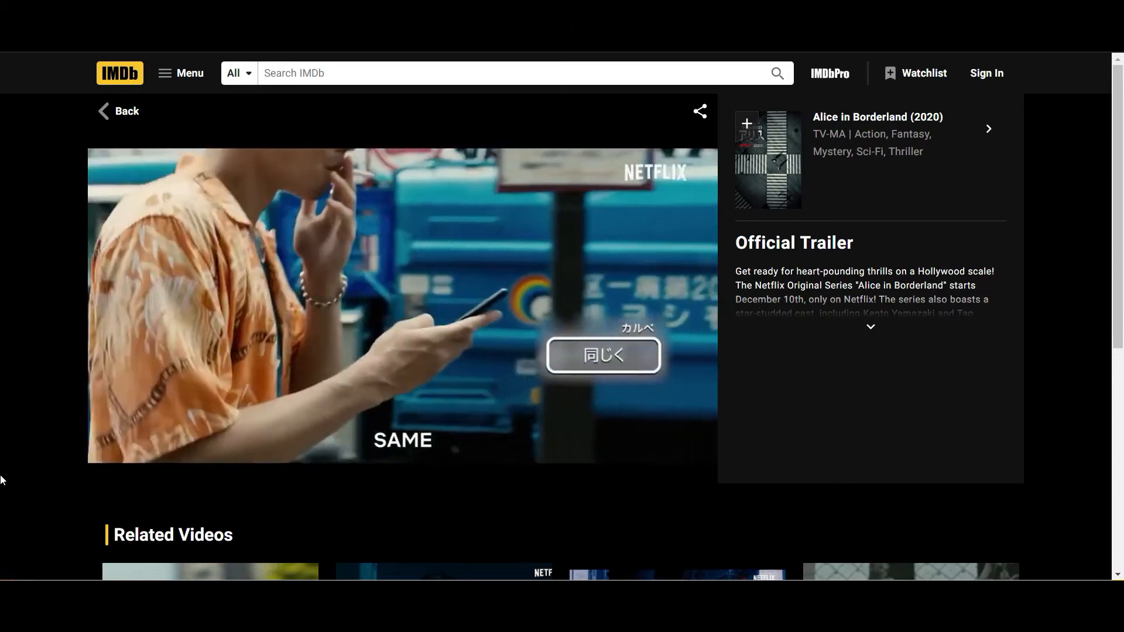
pyautogui.click(870, 327)
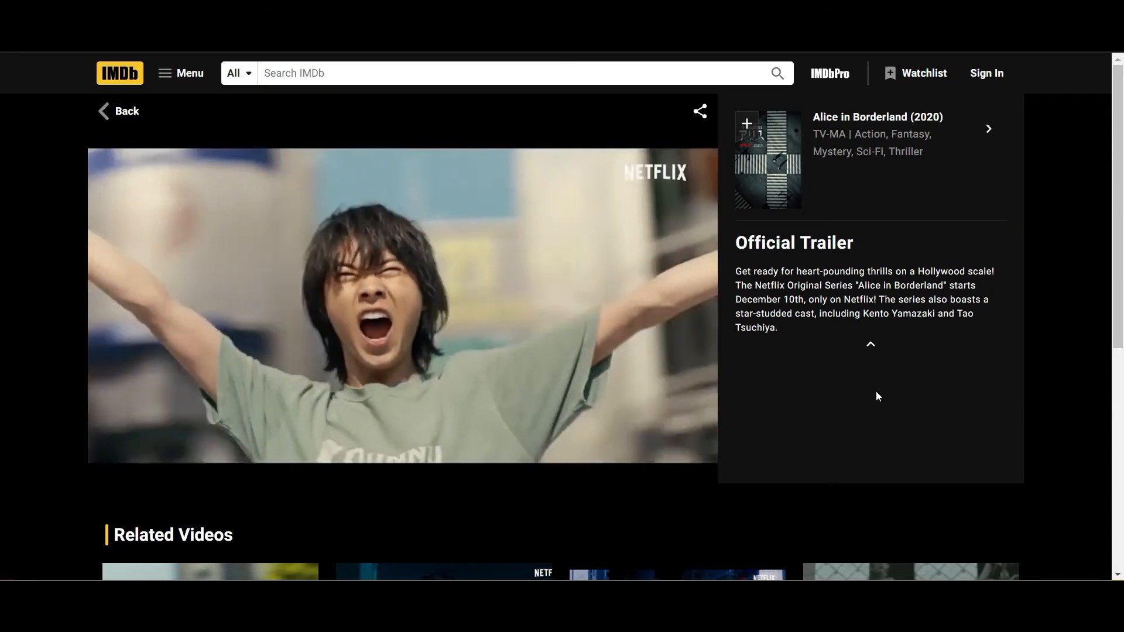
pyautogui.moveTo(765, 299)
pyautogui.mouseDown()
pyautogui.moveTo(737, 270)
pyautogui.moveTo(988, 300)
pyautogui.mouseUp()
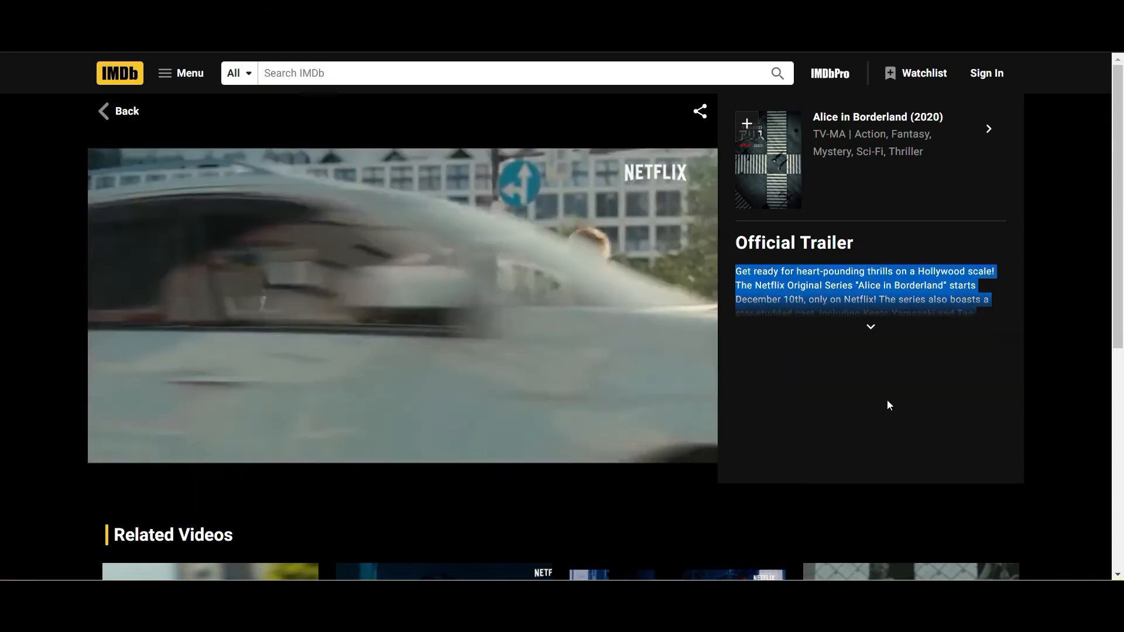
pyautogui.click(867, 324)
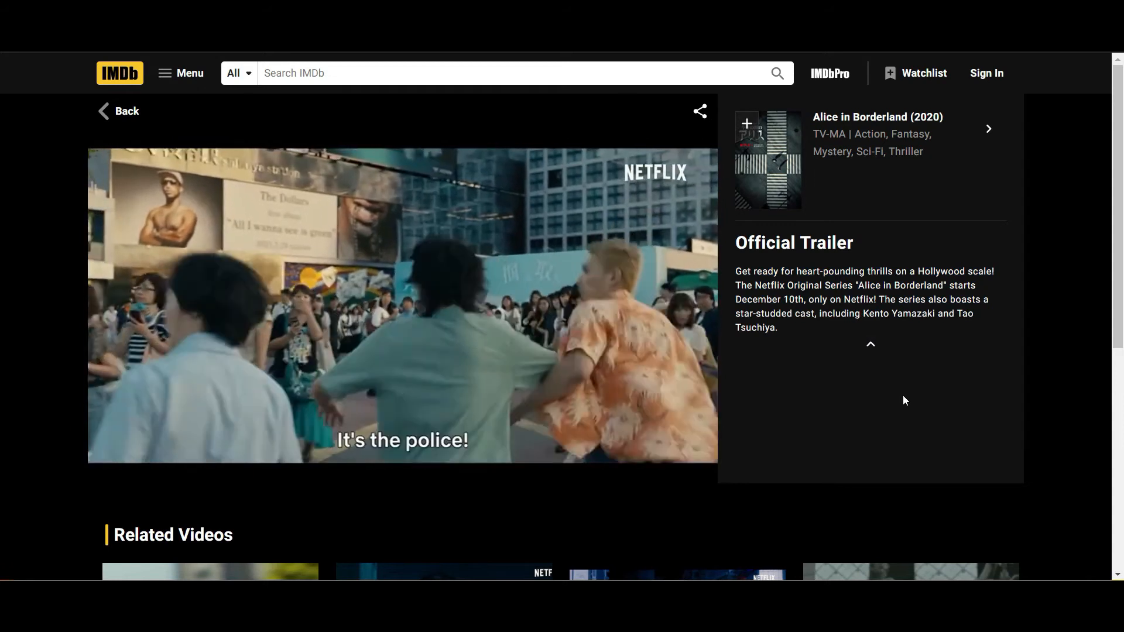